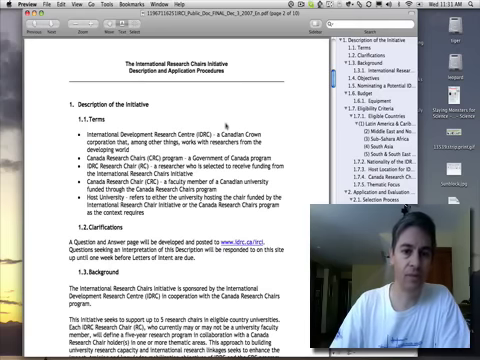
scroll(160, 200, down, 1)
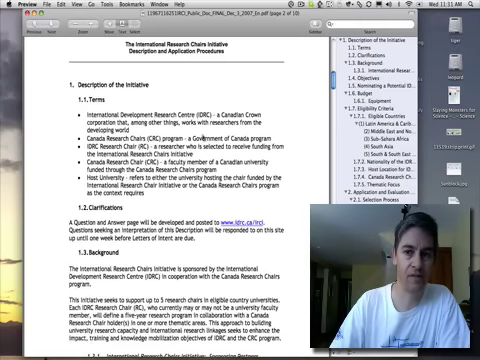
scroll(160, 200, down, 2)
scroll(160, 200, down, 2)
scroll(203, 138, down, 2)
scroll(203, 138, down, 2)
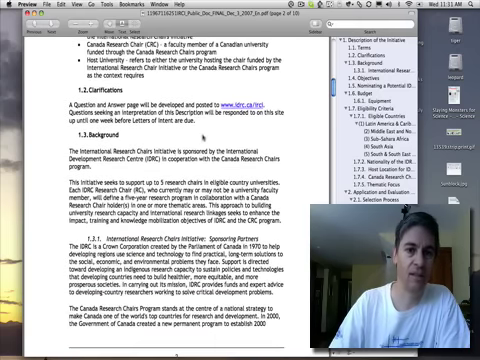
scroll(168, 151, down, 1)
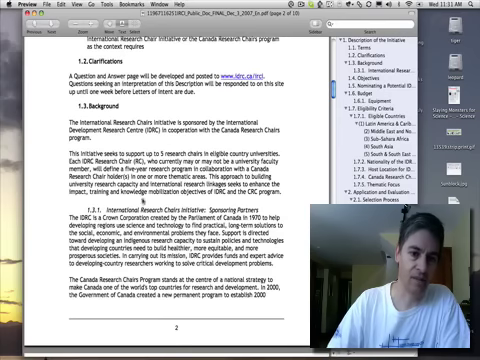
Select the heading word 'International', then choose the rectangle annotation tool.
double_click(150, 237)
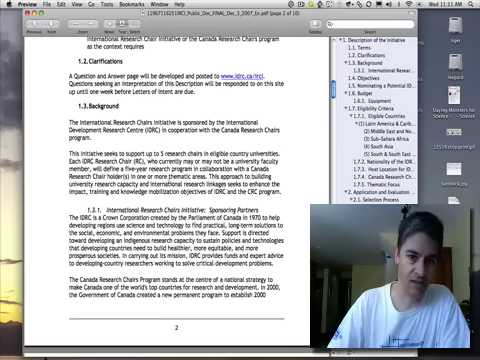
scroll(195, 163, up, 2)
scroll(195, 163, up, 10)
scroll(195, 163, up, 5)
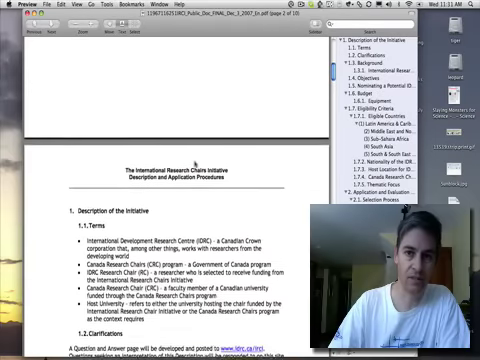
scroll(195, 163, up, 8)
scroll(195, 163, down, 3)
scroll(195, 163, down, 6)
scroll(195, 163, down, 3)
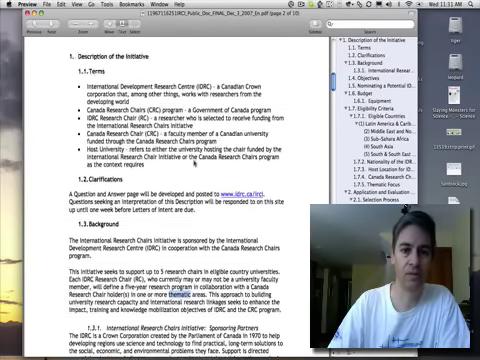
scroll(195, 163, down, 3)
scroll(195, 163, down, 2)
scroll(195, 163, down, 2)
scroll(195, 163, up, 2)
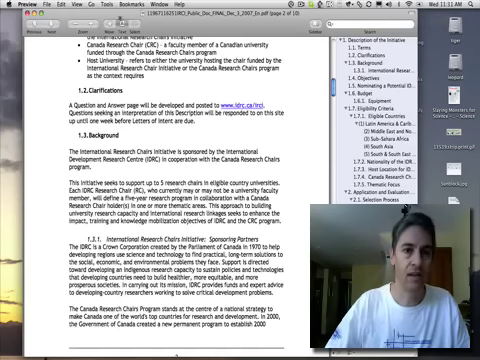
click(106, 4)
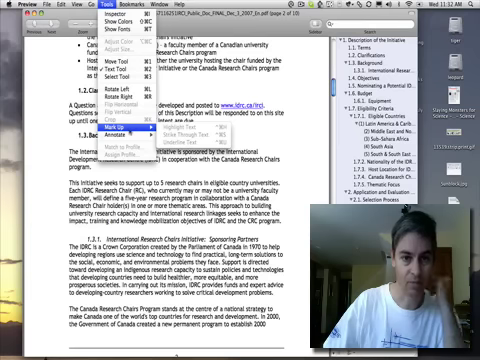
mouse_move(140, 171)
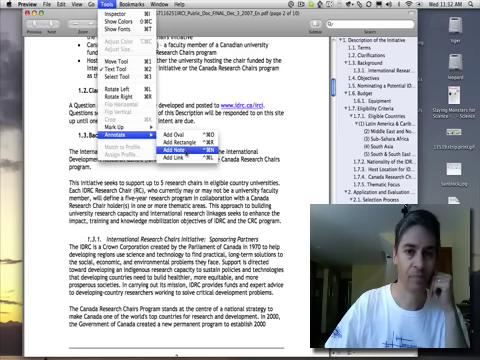
click(190, 143)
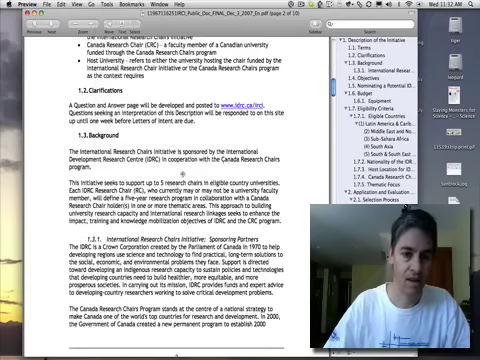
scroll(208, 172, down, 1)
scroll(208, 172, up, 4)
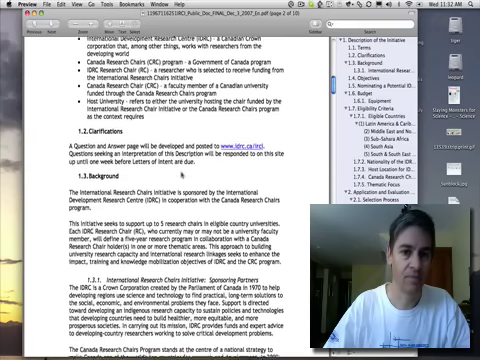
scroll(180, 174, down, 2)
scroll(202, 184, down, 2)
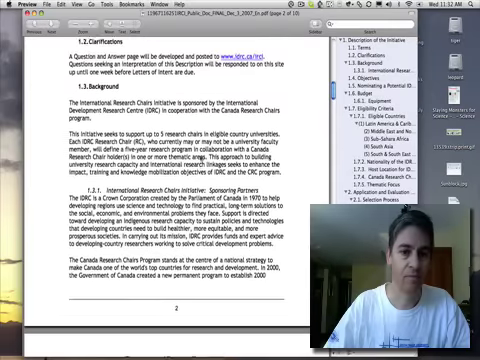
scroll(202, 184, down, 3)
scroll(203, 158, down, 2)
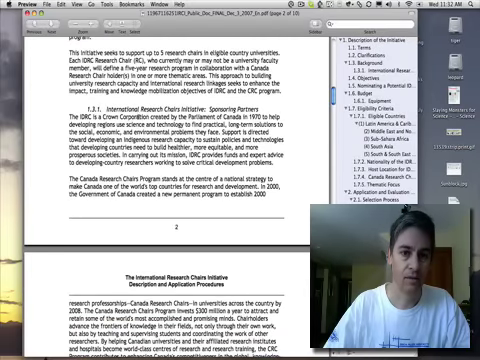
Box 'Sponsoring Partners' in an orange rectangle, then dismiss the reopened annotation options.
drag(210, 108, 263, 112)
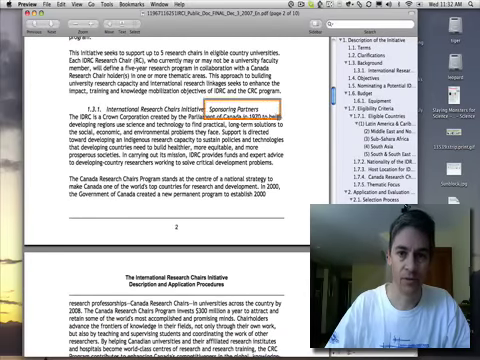
scroll(265, 115, down, 4)
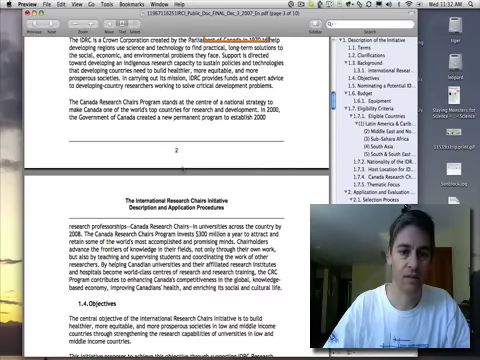
scroll(240, 140, down, 6)
scroll(207, 168, down, 5)
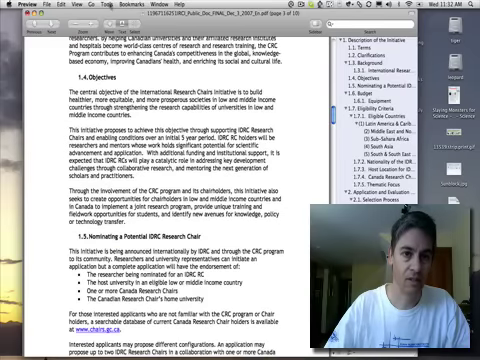
click(107, 5)
mouse_move(140, 160)
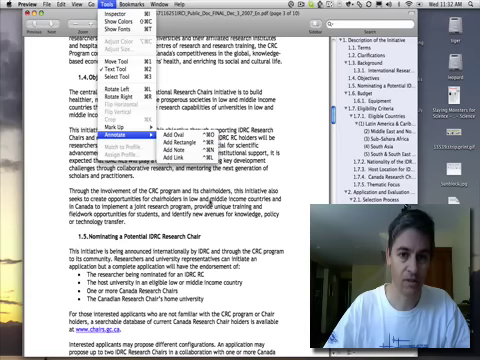
key(Escape)
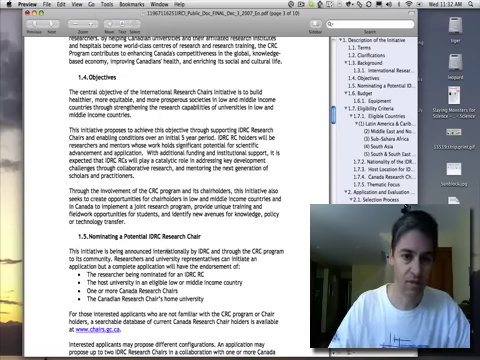
scroll(171, 236, down, 5)
scroll(199, 282, down, 3)
scroll(166, 284, down, 2)
scroll(166, 250, down, 2)
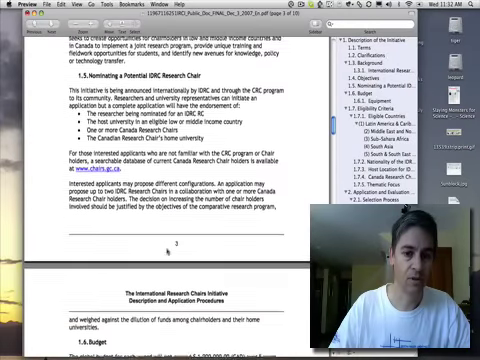
scroll(166, 250, down, 4)
scroll(166, 250, down, 3)
scroll(166, 250, down, 3)
scroll(166, 250, down, 3)
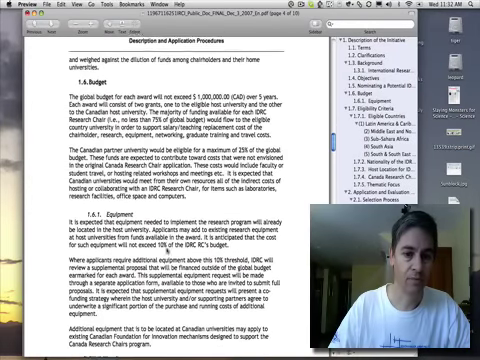
scroll(166, 250, down, 5)
scroll(166, 265, down, 2)
scroll(167, 278, down, 1)
scroll(166, 250, down, 5)
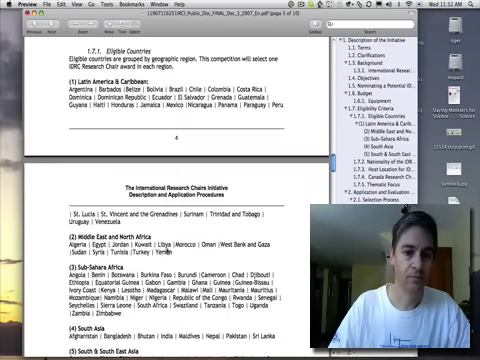
scroll(166, 250, down, 4)
scroll(166, 250, down, 4)
scroll(166, 250, down, 4)
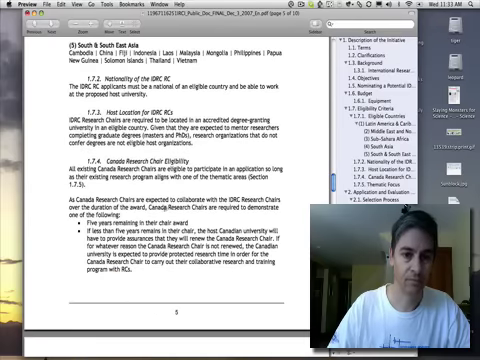
scroll(168, 205, down, 3)
scroll(167, 214, down, 3)
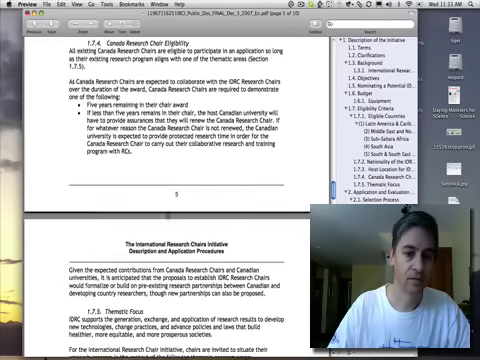
scroll(170, 214, down, 4)
scroll(170, 240, down, 1)
scroll(170, 214, down, 2)
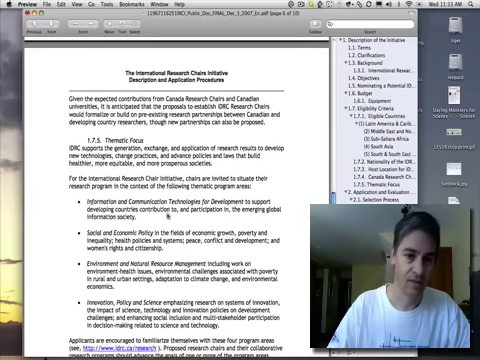
scroll(170, 214, down, 3)
scroll(168, 214, down, 1)
scroll(170, 214, down, 3)
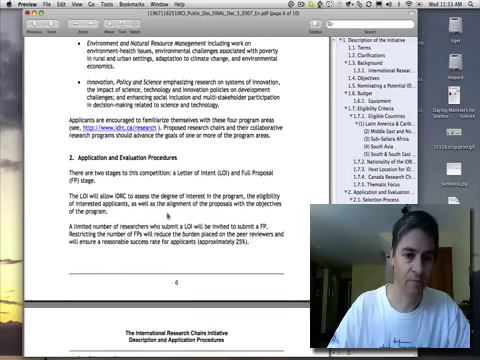
scroll(170, 214, down, 1)
scroll(170, 214, down, 2)
scroll(213, 300, down, 4)
scroll(213, 300, down, 1)
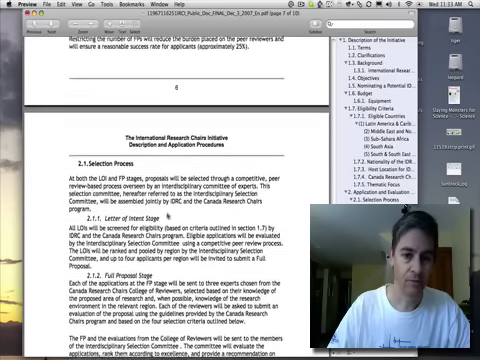
scroll(213, 300, down, 2)
scroll(213, 300, down, 1)
scroll(148, 284, down, 3)
scroll(165, 255, down, 4)
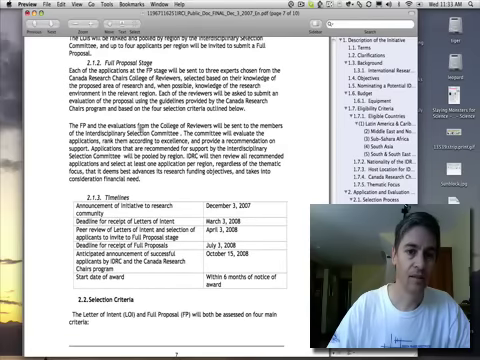
Draw an orange rectangle around 'College of Reviewers' on page 7.
drag(160, 113, 218, 144)
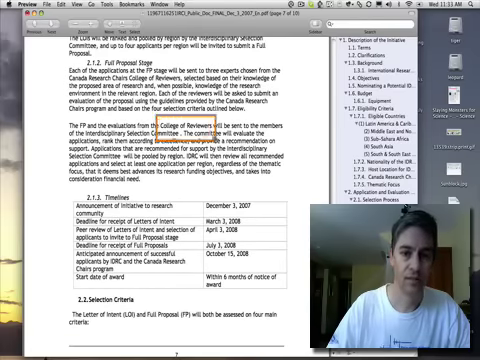
scroll(231, 177, down, 4)
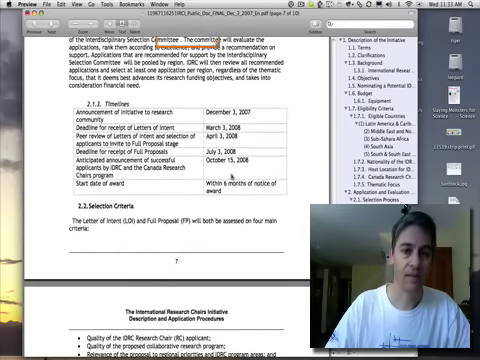
scroll(231, 177, down, 3)
scroll(231, 177, up, 4)
scroll(231, 177, up, 3)
scroll(231, 177, up, 3)
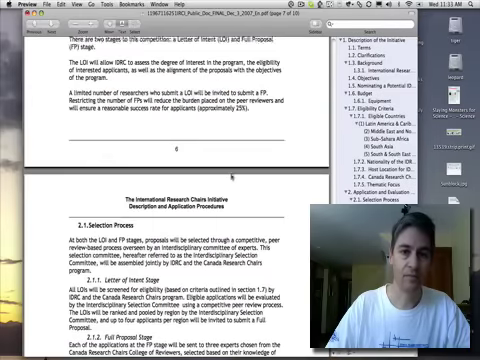
scroll(231, 177, up, 5)
scroll(231, 177, up, 4)
scroll(231, 177, up, 4)
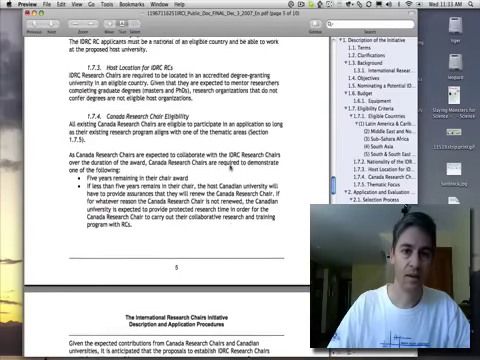
scroll(231, 170, up, 6)
scroll(231, 165, up, 4)
scroll(231, 165, up, 4)
scroll(231, 165, up, 4)
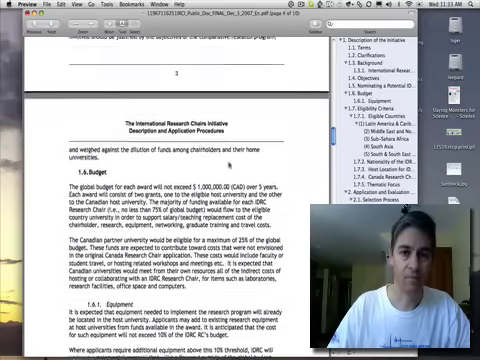
scroll(230, 163, up, 5)
scroll(230, 163, up, 4)
scroll(230, 163, up, 4)
scroll(230, 163, up, 3)
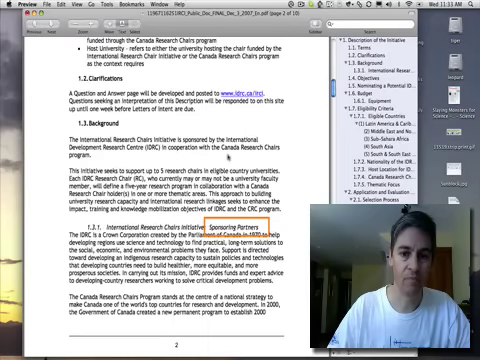
scroll(230, 163, up, 1)
Save the annotated PDF as partners-revised in the Desktop folder.
click(47, 4)
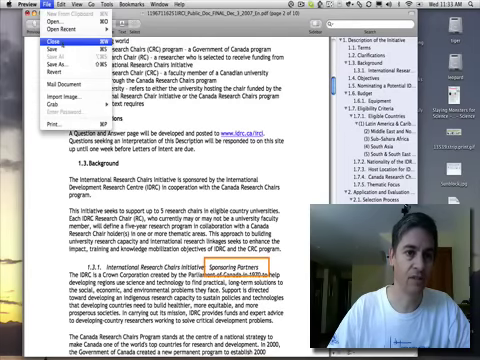
click(55, 64)
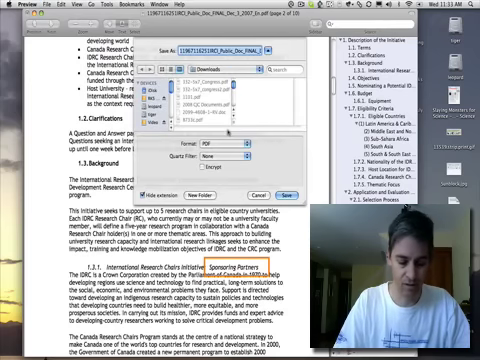
text(pol)
text(rs)
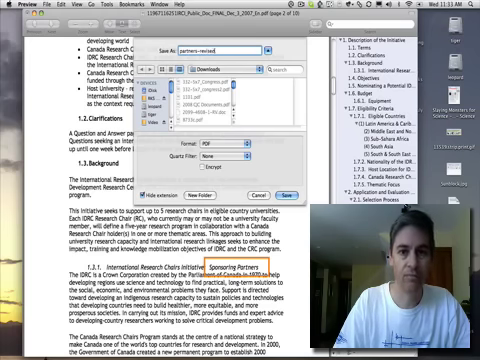
key(super+d)
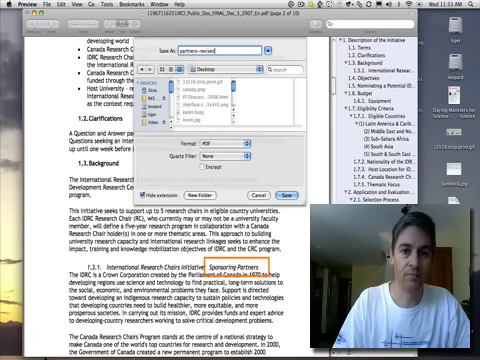
key(Return)
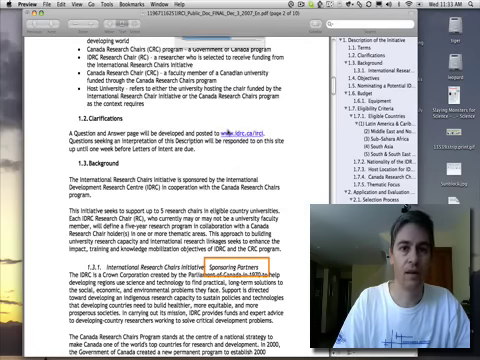
Close the document and reopen partners-revised from the Desktop.
key(super+w)
key(super+o)
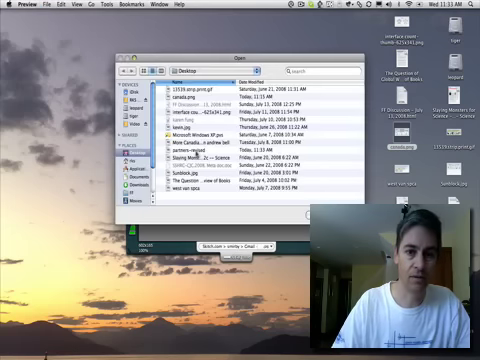
click(196, 151)
key(Return)
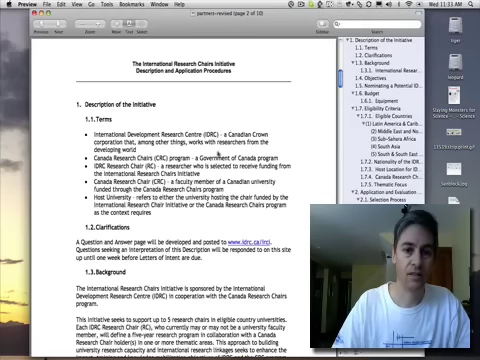
scroll(214, 152, down, 5)
scroll(214, 152, down, 8)
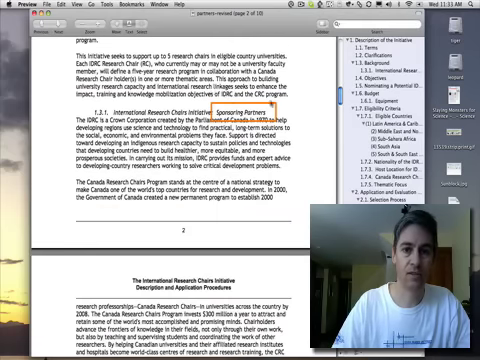